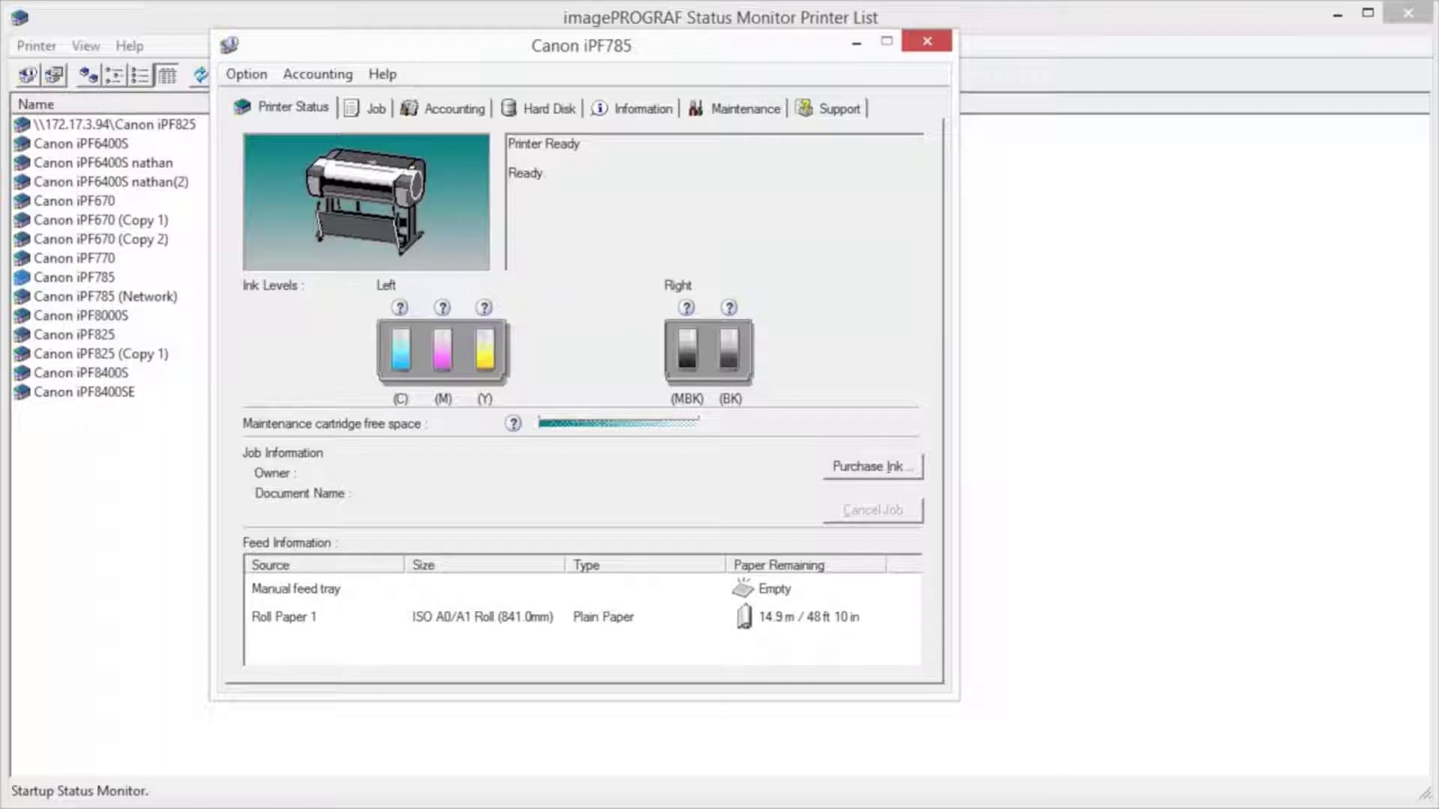
- Launch Accounting Manager from the iPF785's Accounting page, listing its 500 print jobs
left_click(456, 110)
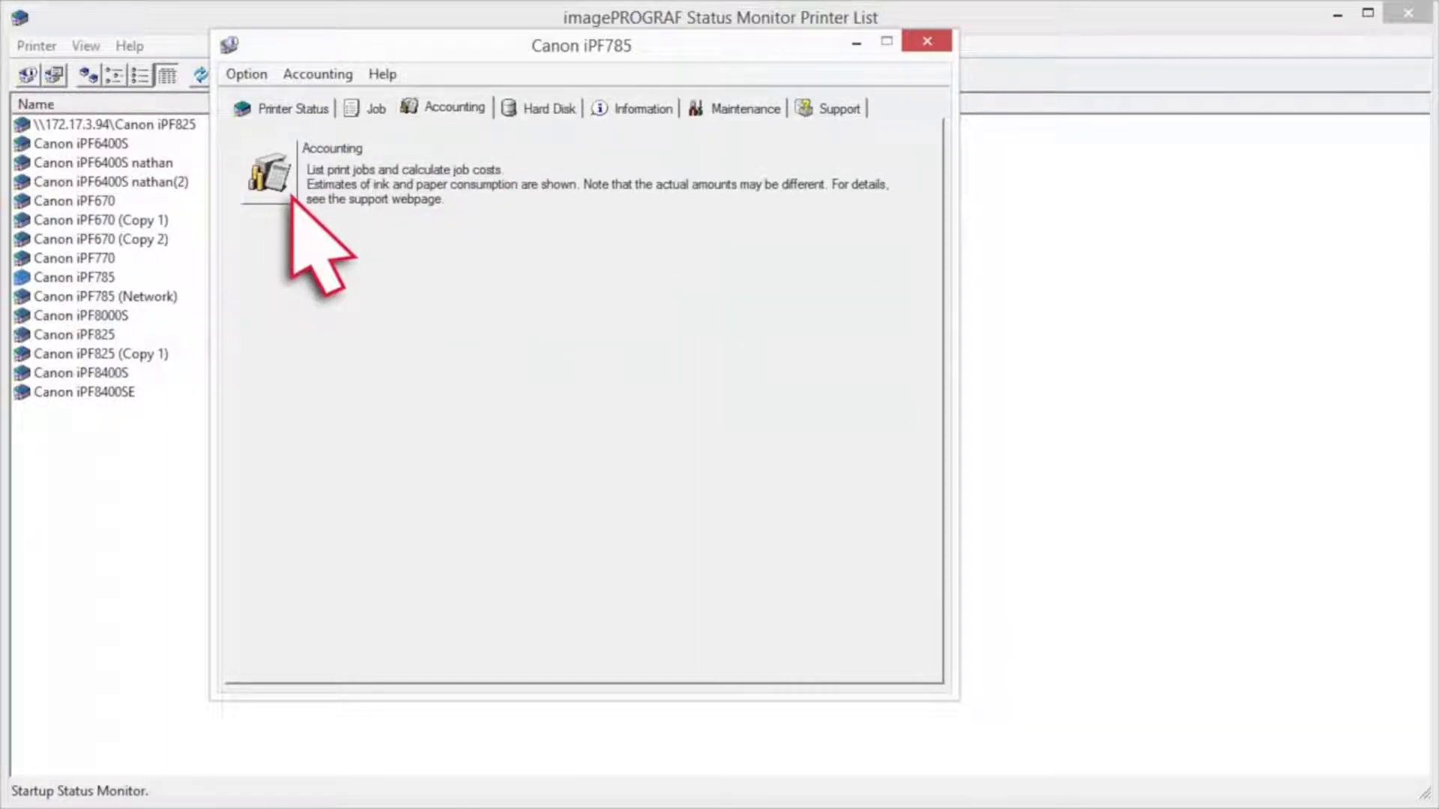
left_click(274, 181)
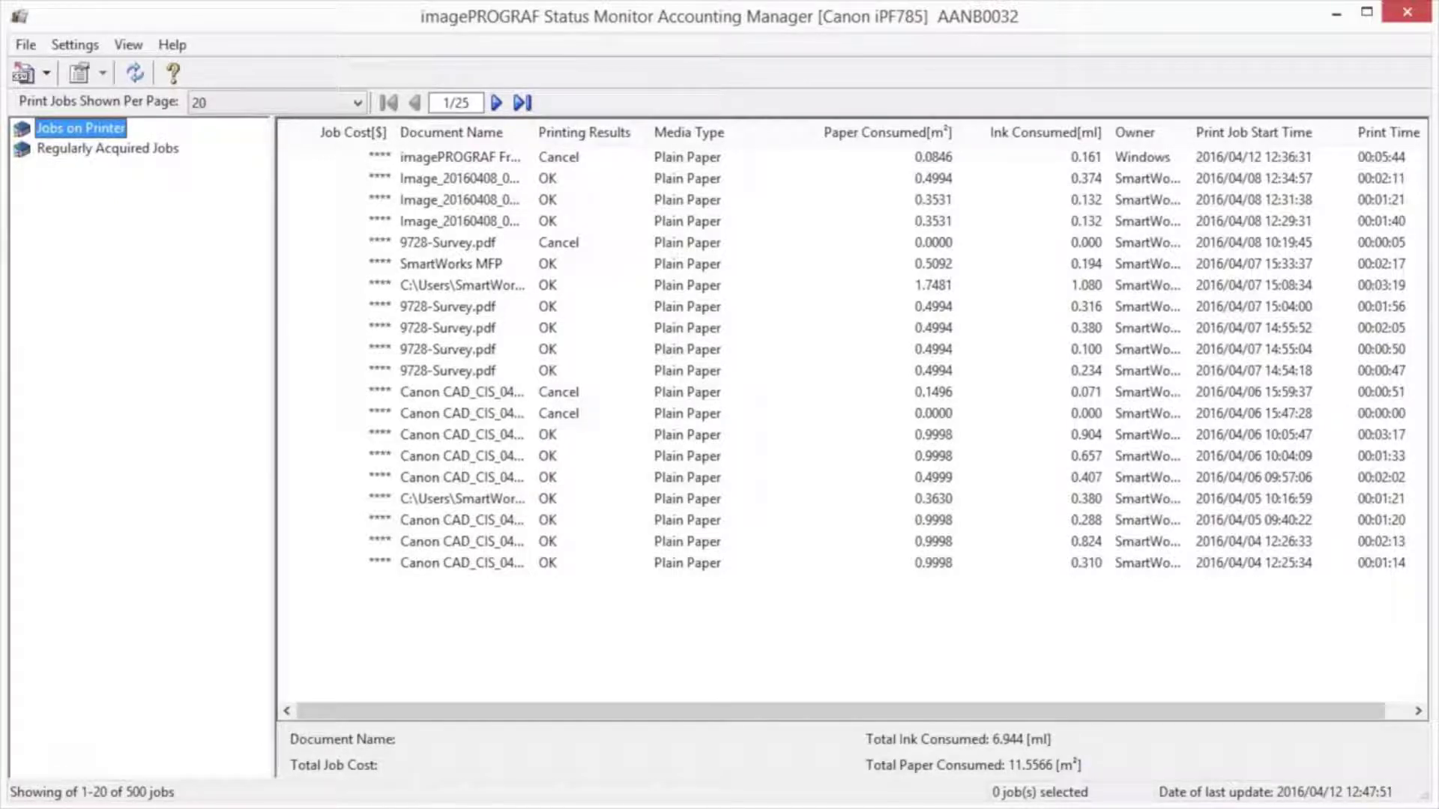
- In Unit Costs, use one shared 86-dollar price per 130 ml tank for all inks
left_click(75, 43)
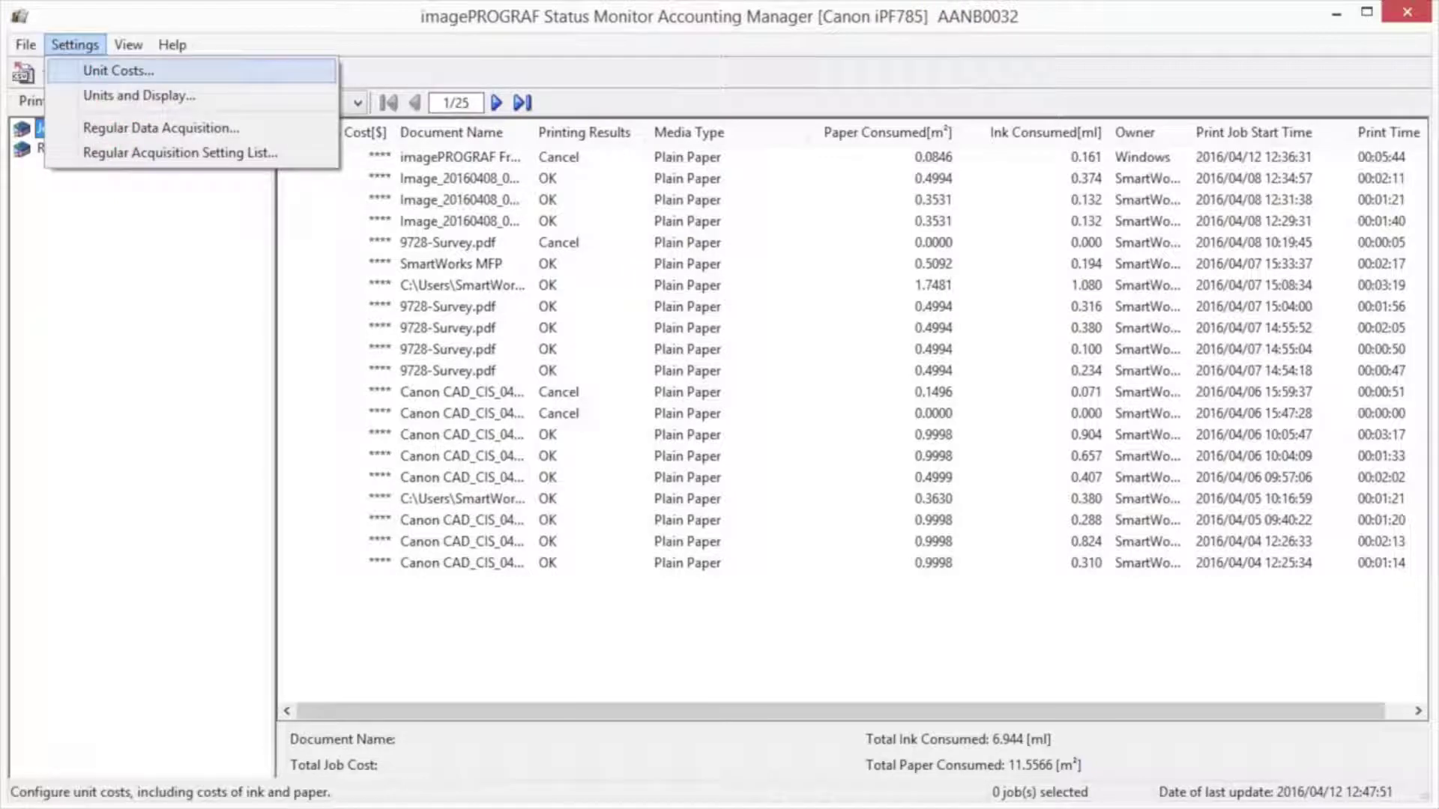
key("Return")
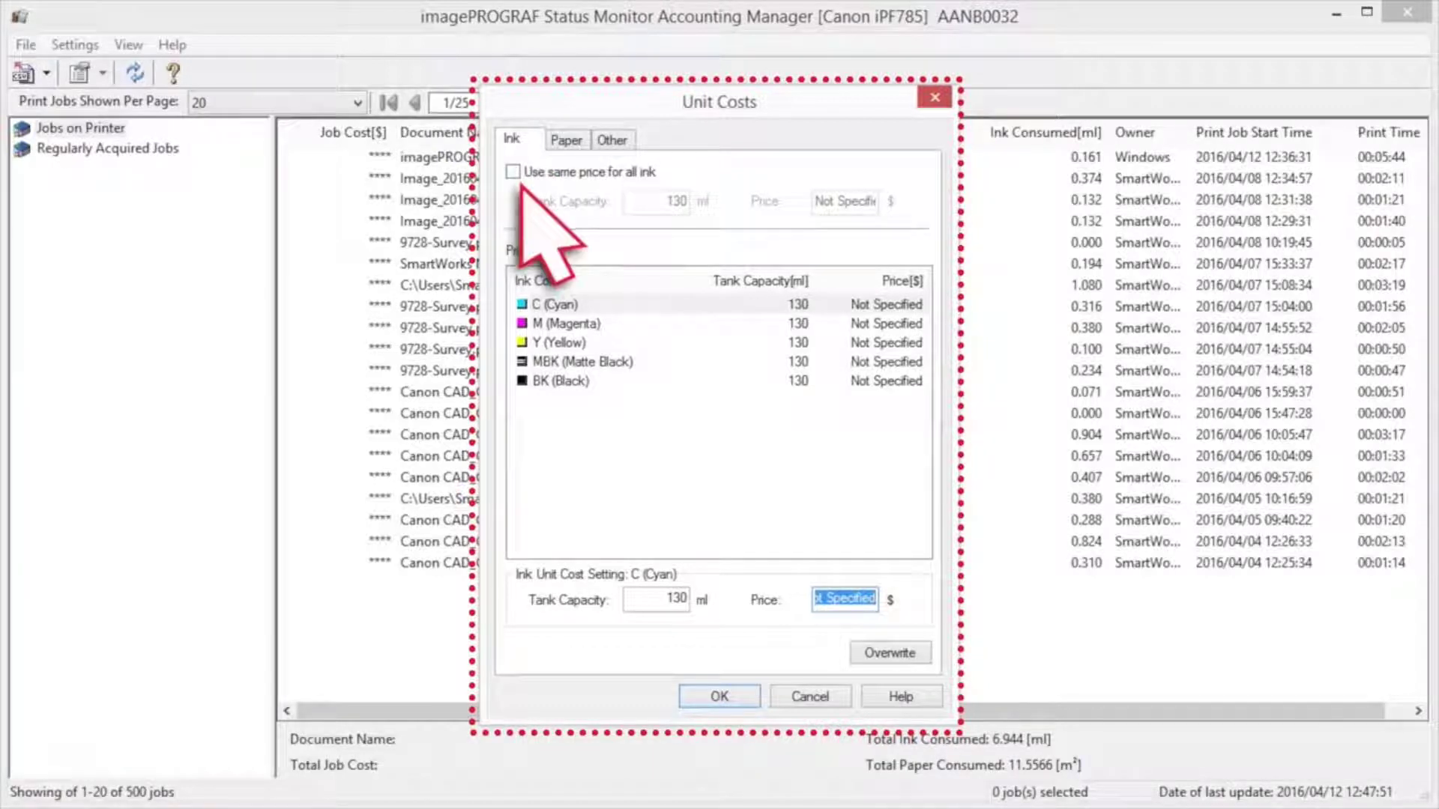
left_click(513, 173)
type("86")
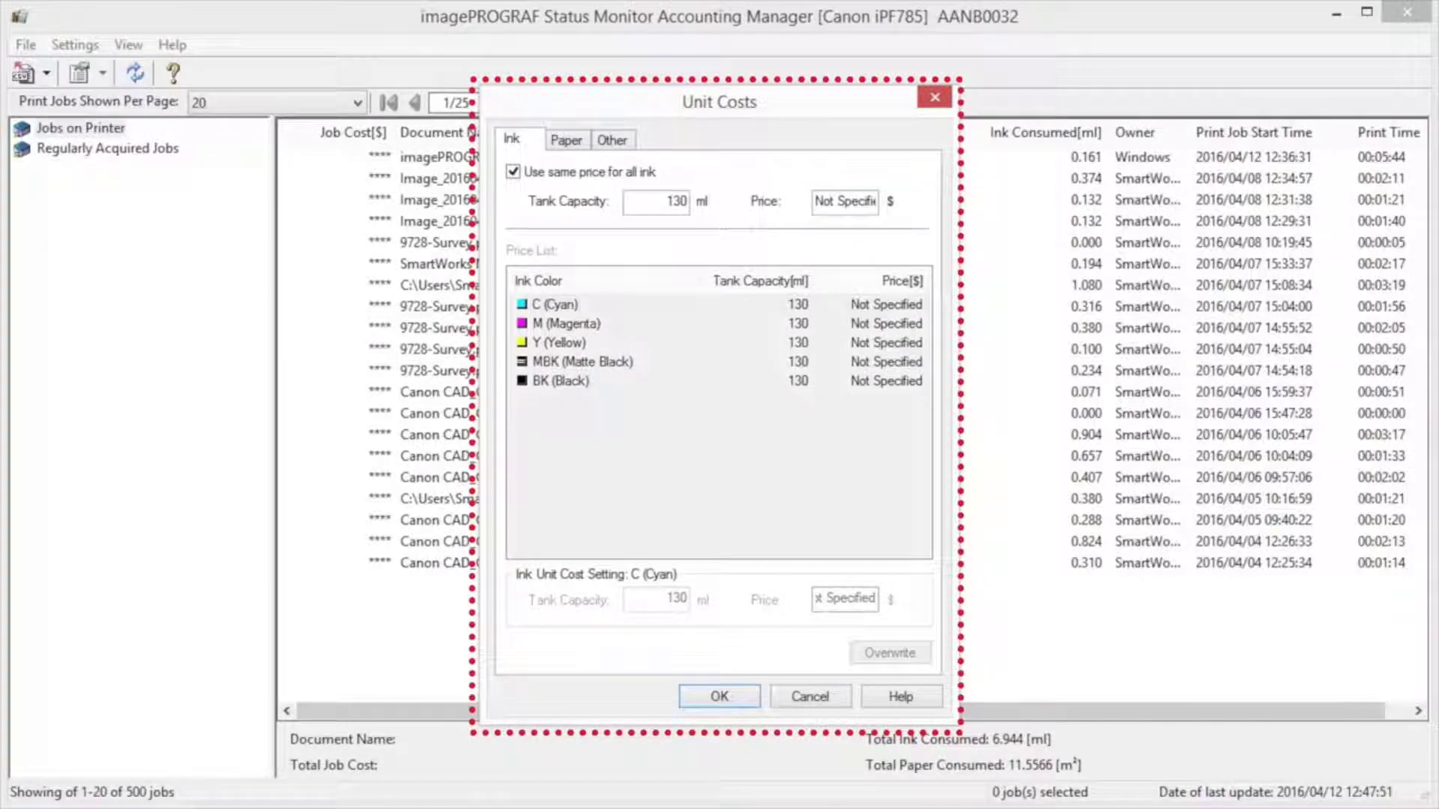
- Add a Plain Paper cost entry: width 914.4 mm, length 30 m, price 15 dollars
left_click(566, 140)
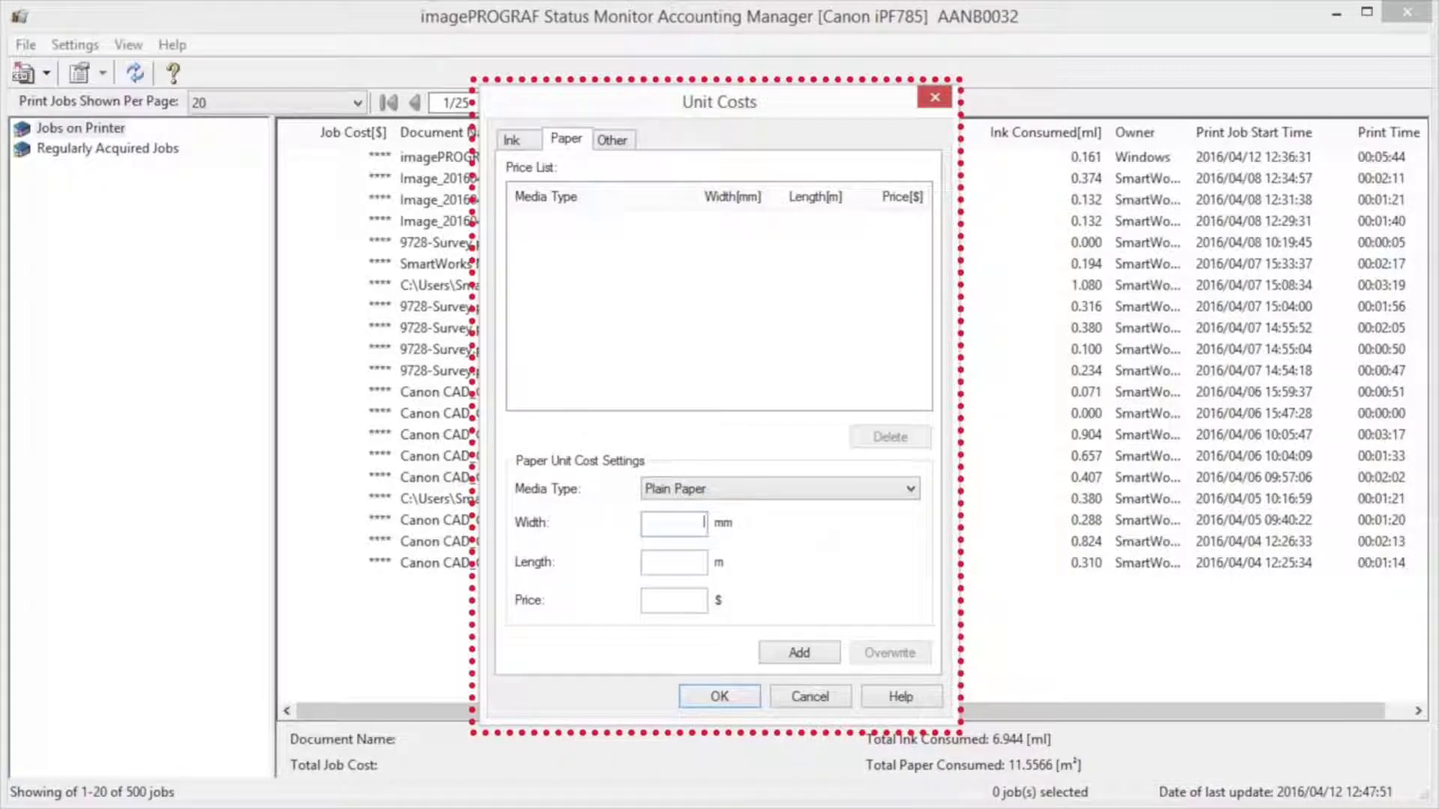
type("914.4")
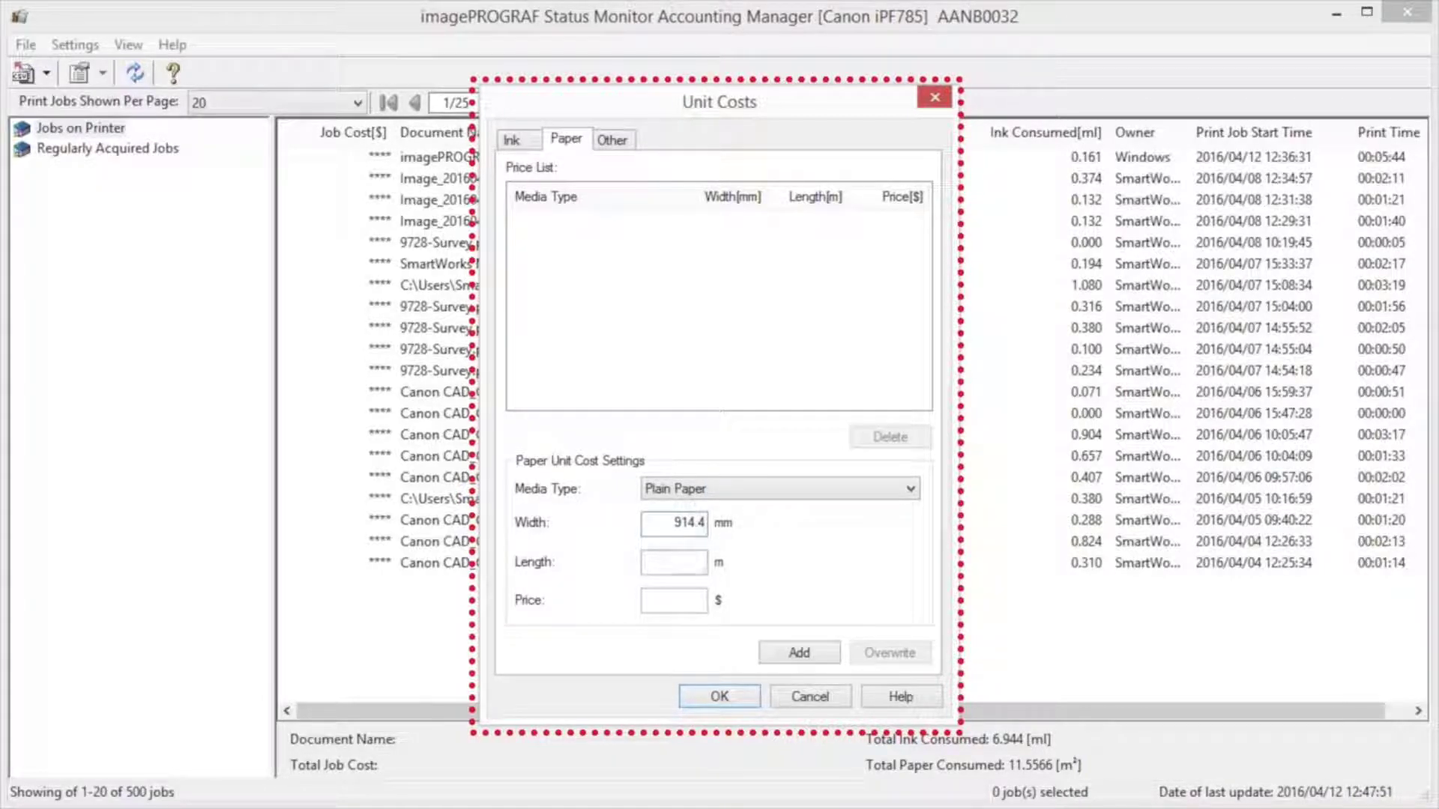
key("Tab")
type("30")
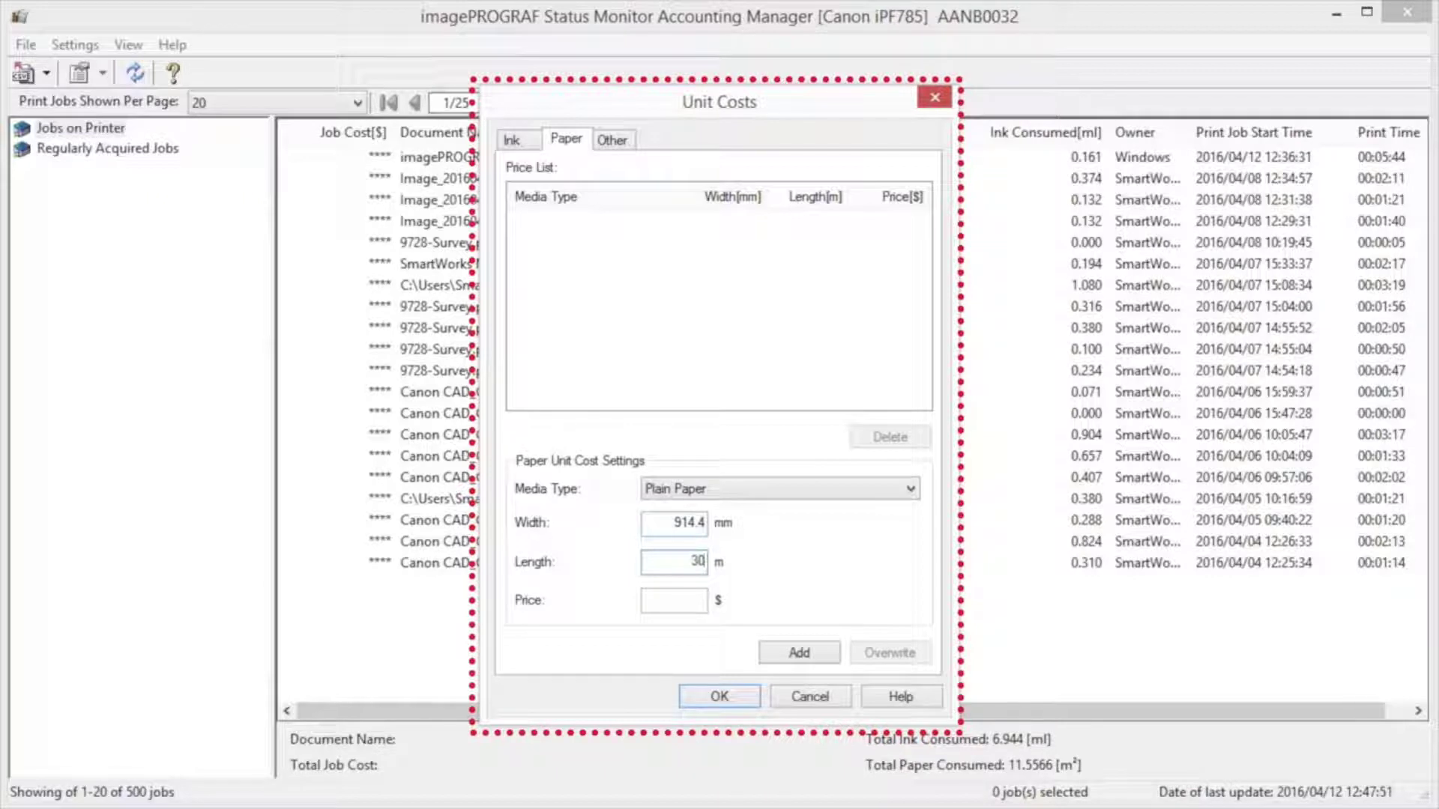
key("Tab")
type("15")
left_click(799, 652)
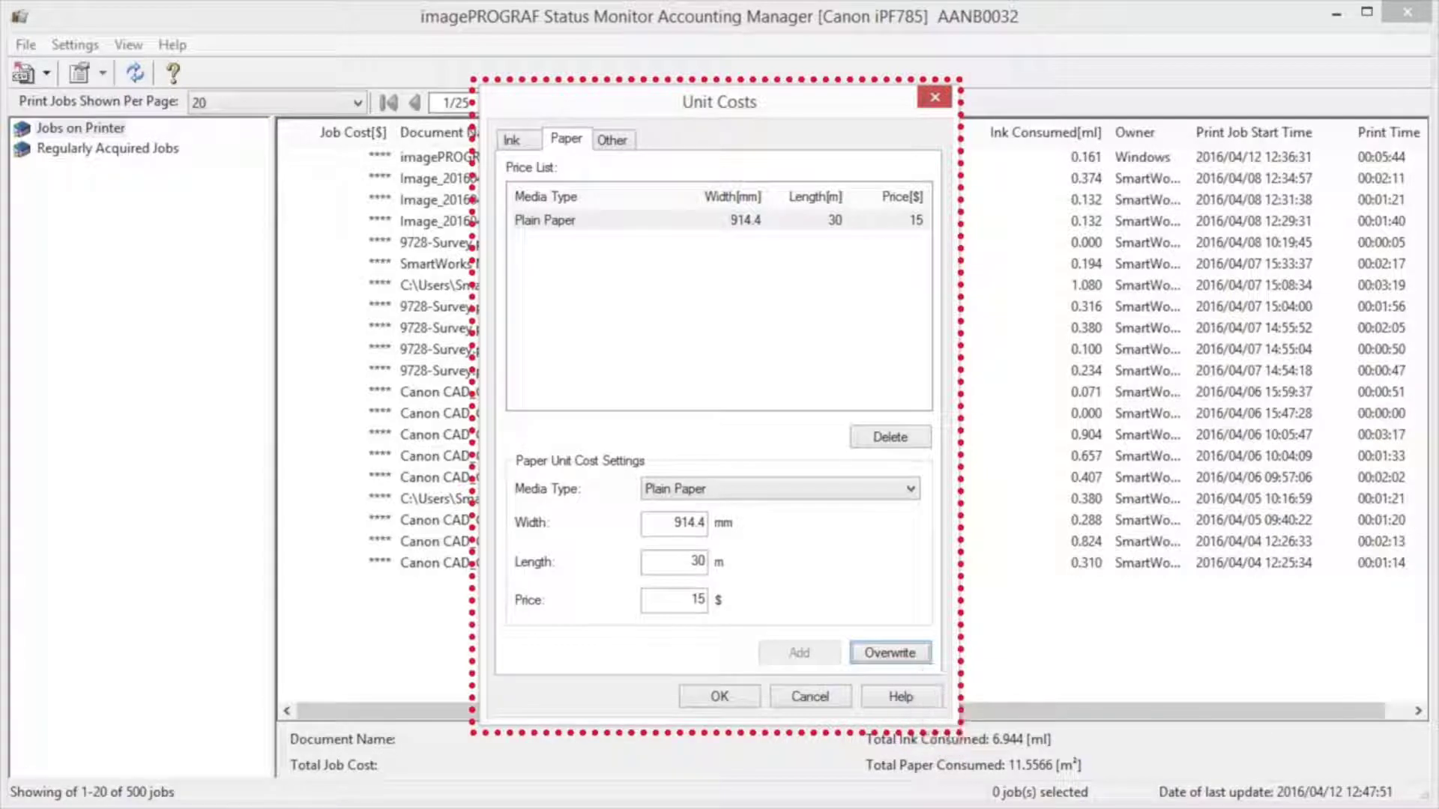
- Review the Other cost settings and apply unit costs, giving jobs a 10.857-dollar total
left_click(613, 139)
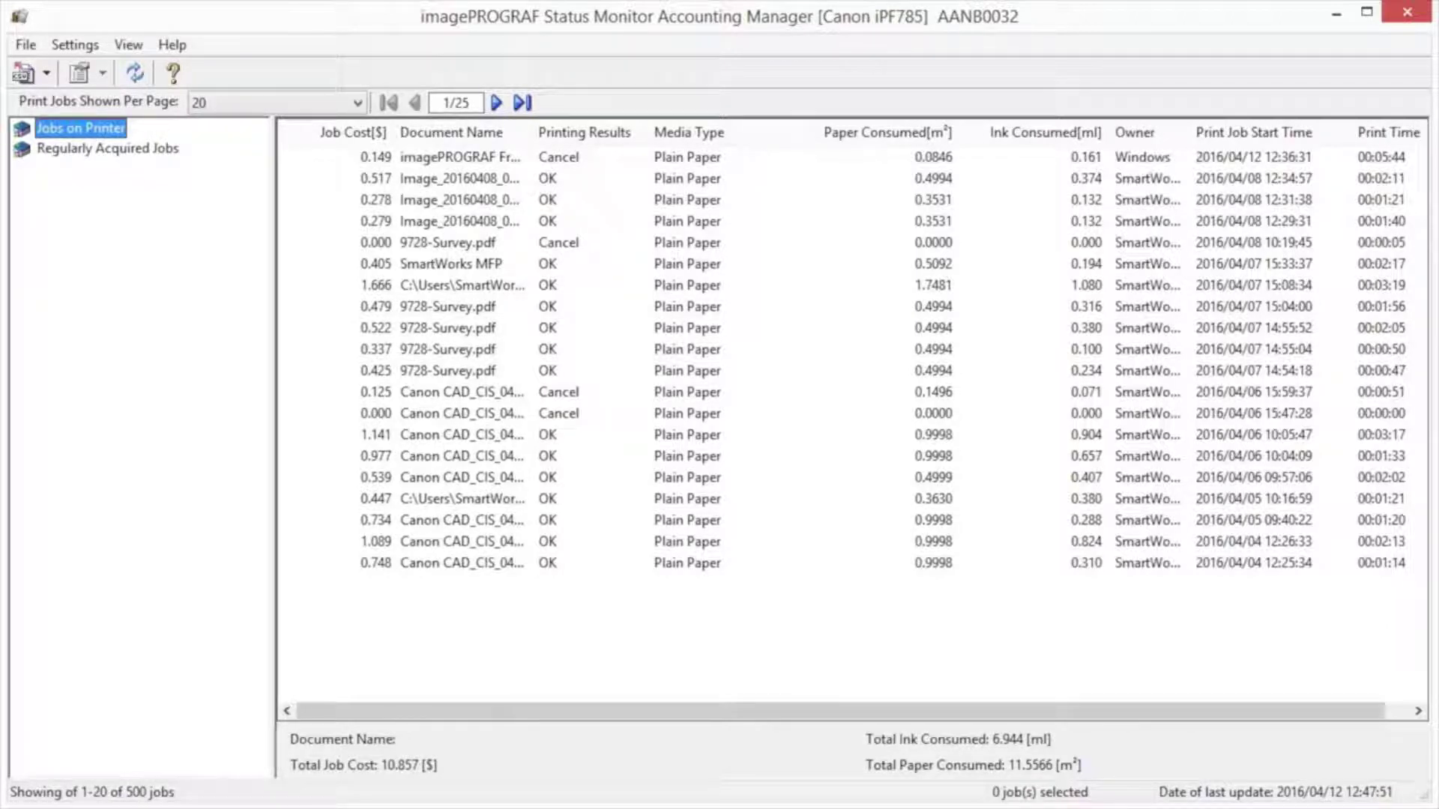
- Open Image_20160408_0005.pdf's properties showing its 0.517-dollar paper and ink cost breakdown
key("Tab")
key("Down")
key("Down")
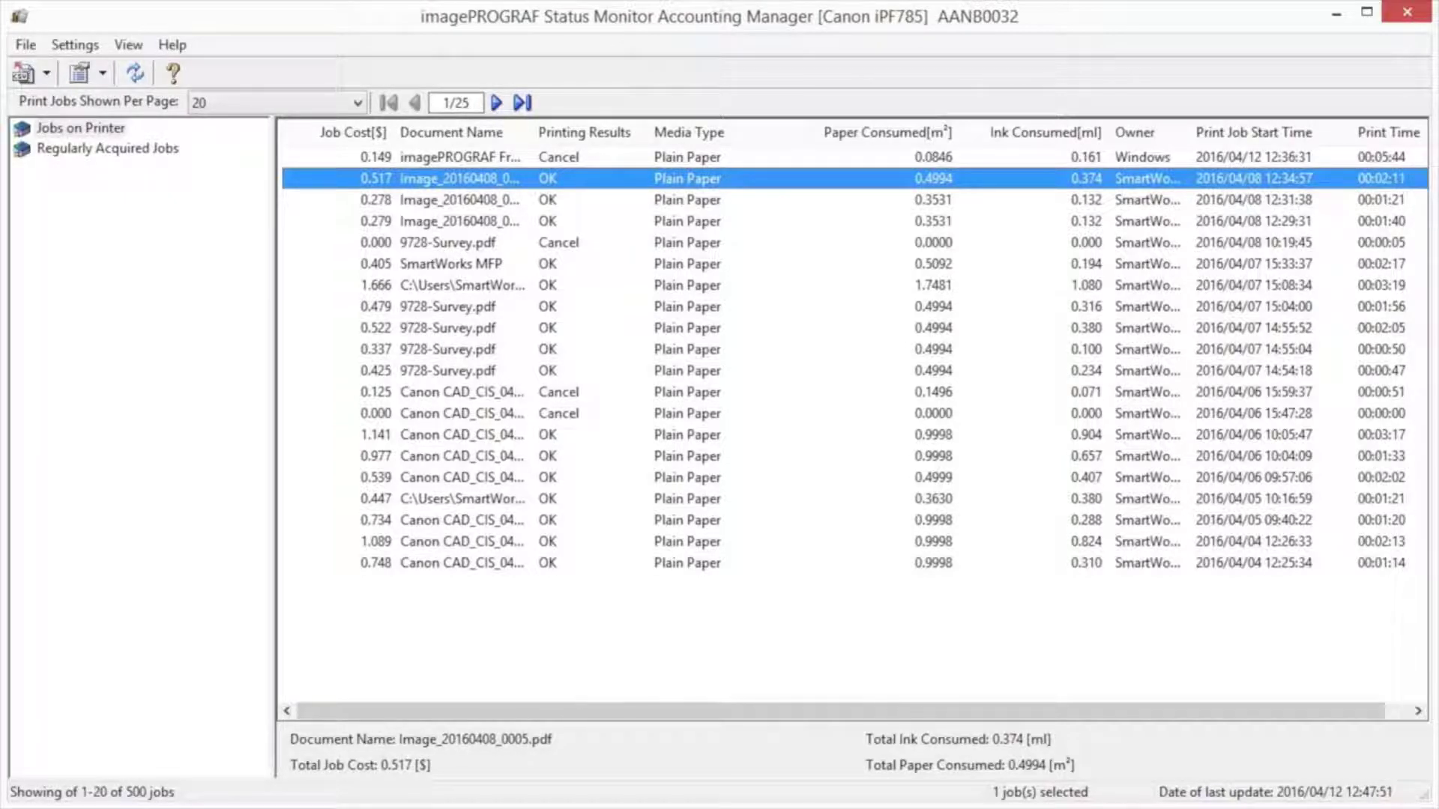
double_click(589, 180)
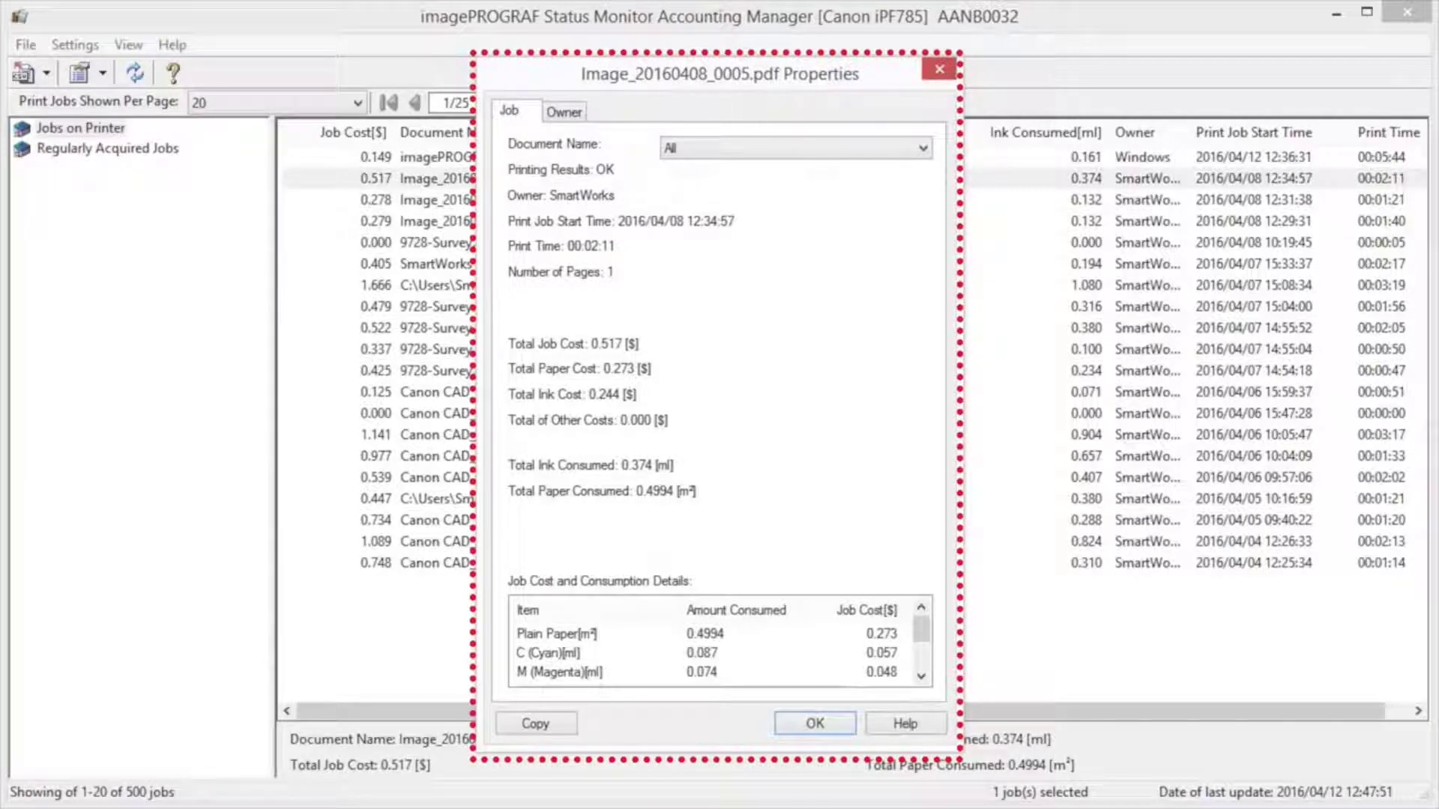
scroll(719, 652, "down", 1)
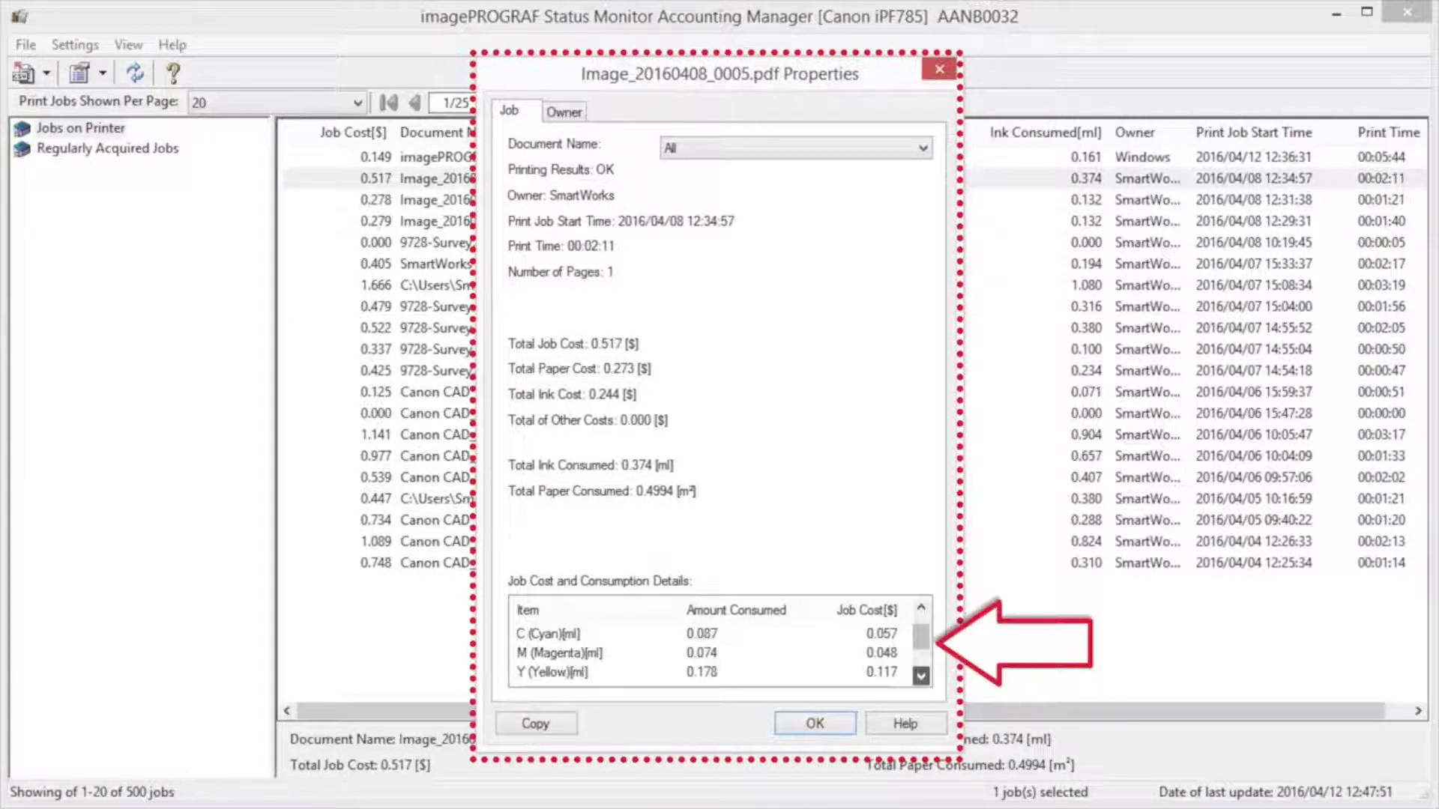
scroll(720, 653, "down", 1)
scroll(720, 652, "down", 1)
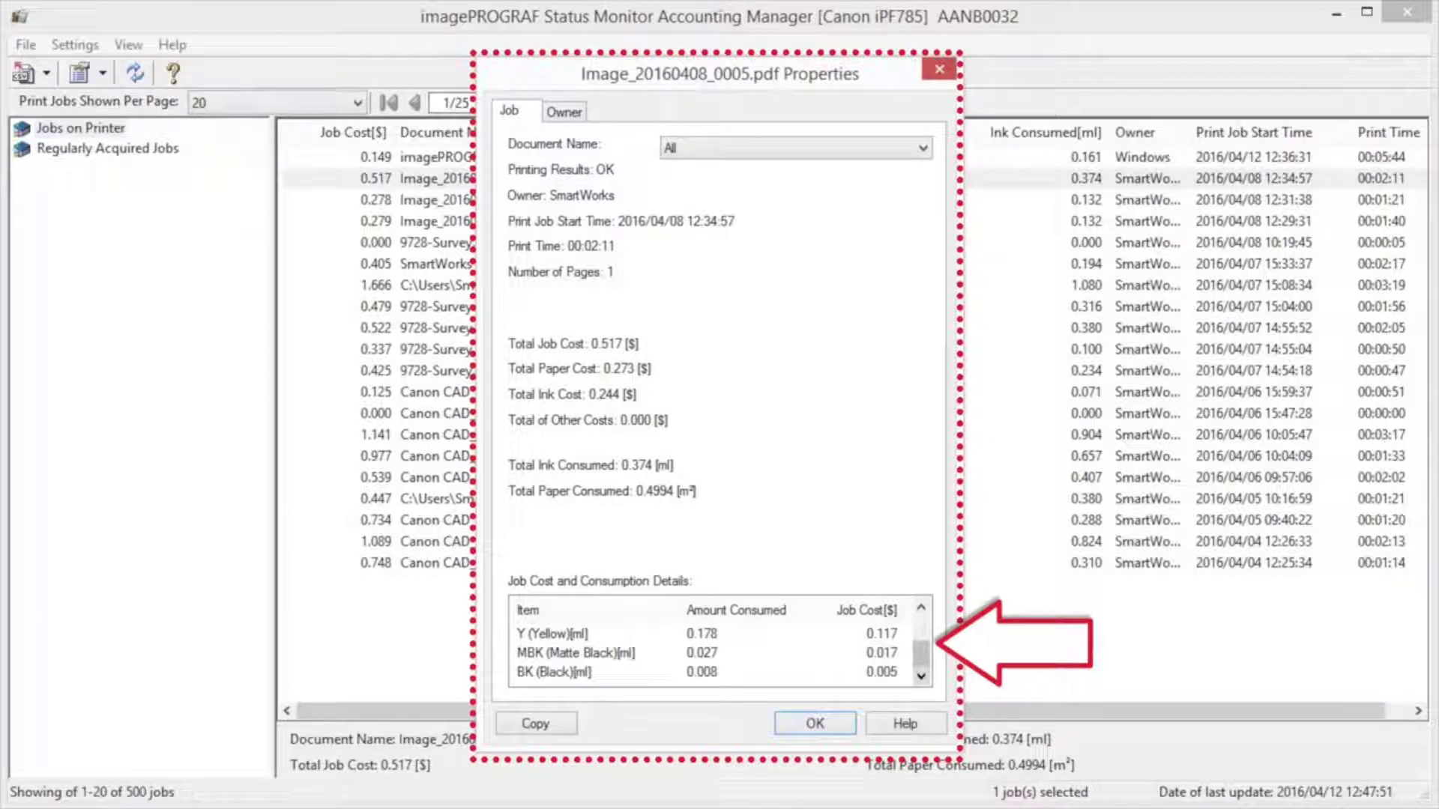
- Close the job properties and bring up the Units and Display settings
left_click(816, 723)
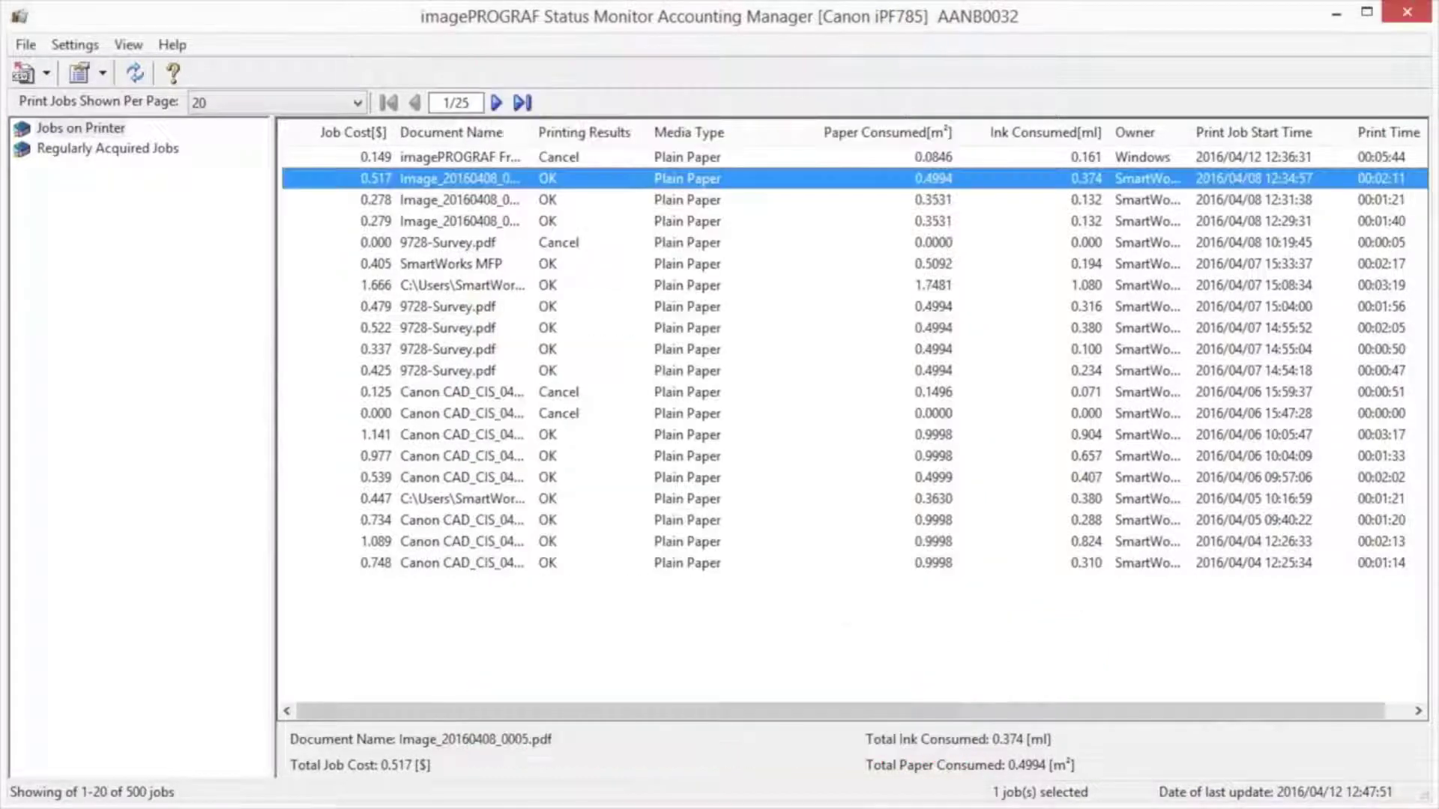
left_click(75, 44)
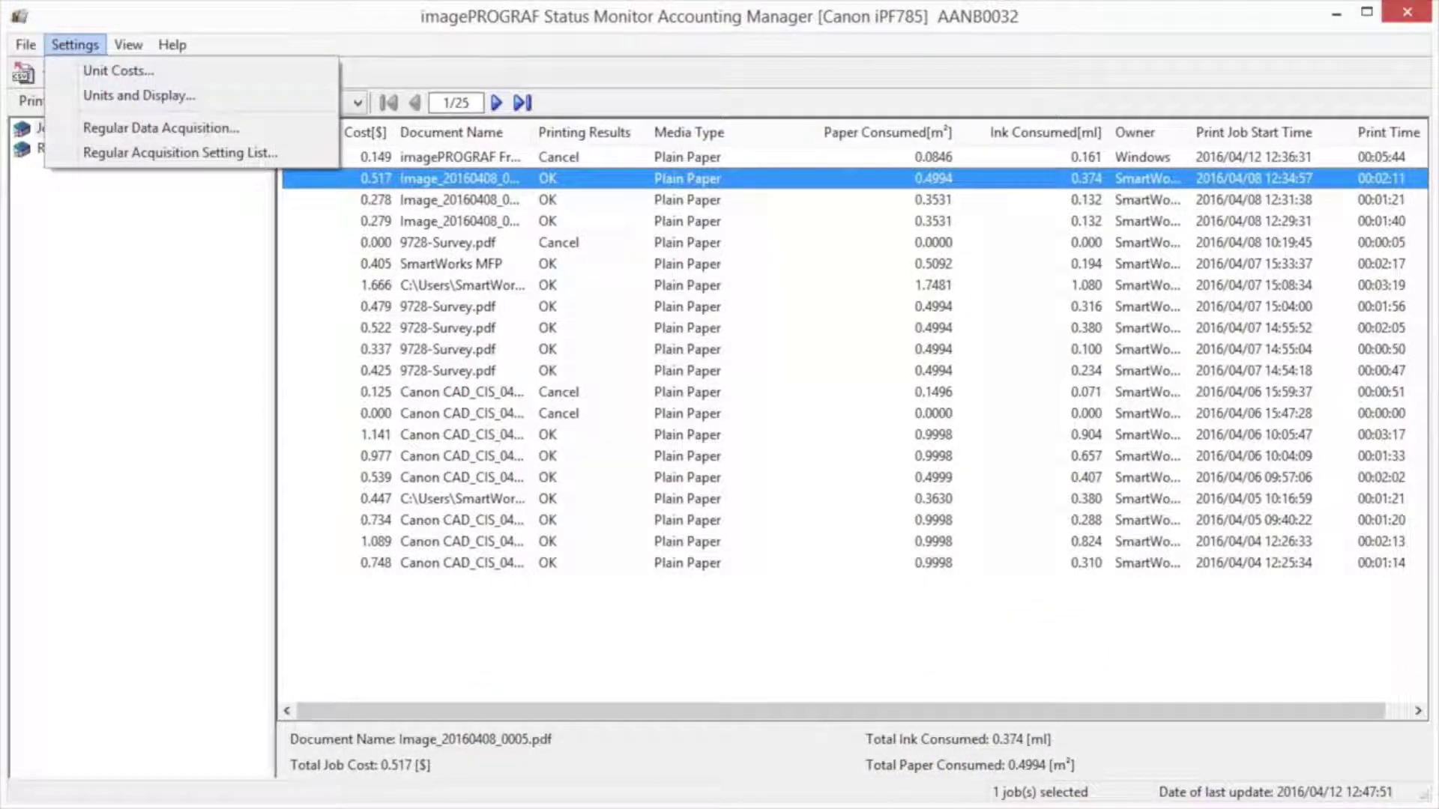
left_click(185, 97)
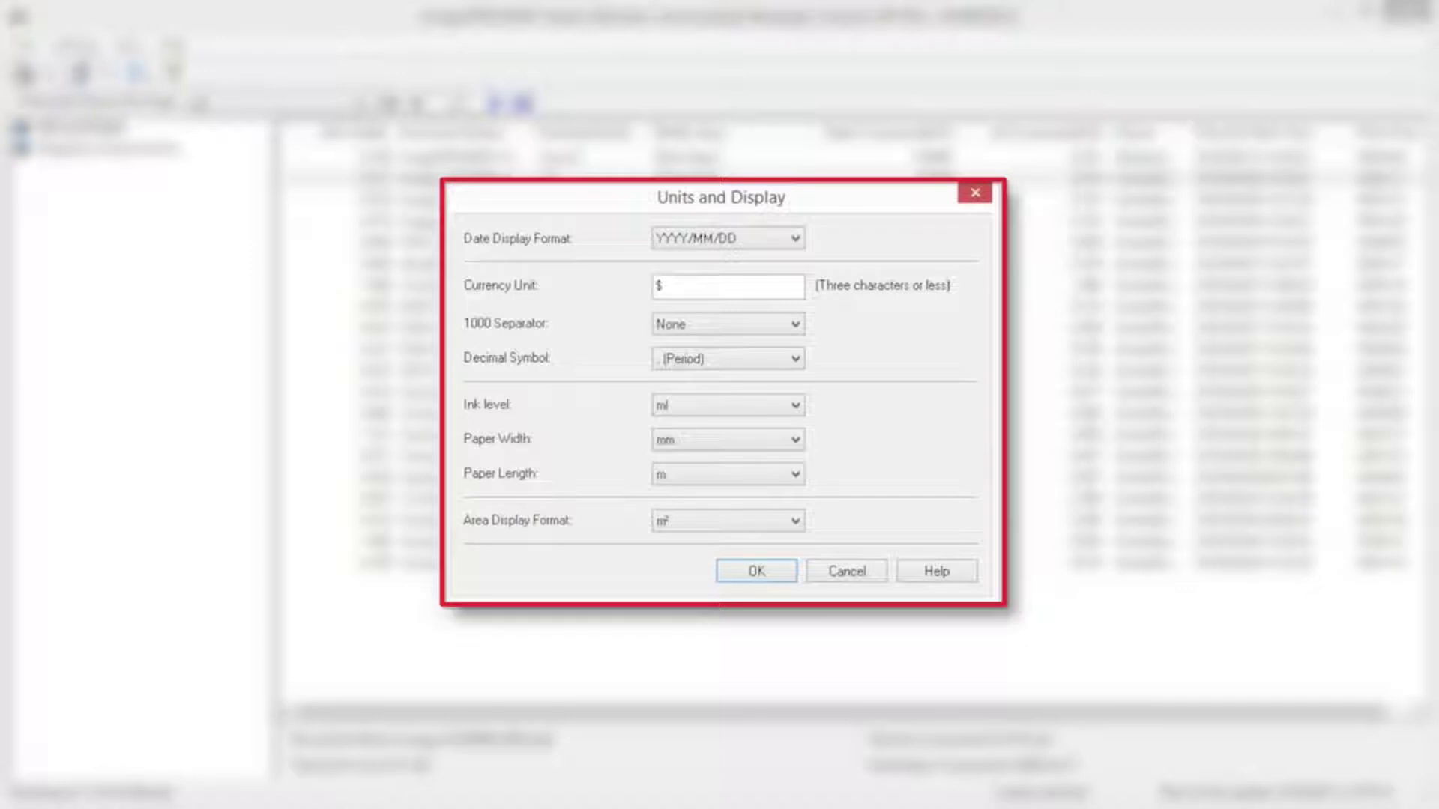
- Close Units and Display and view the Regular Data Acquisition settings
key("Return")
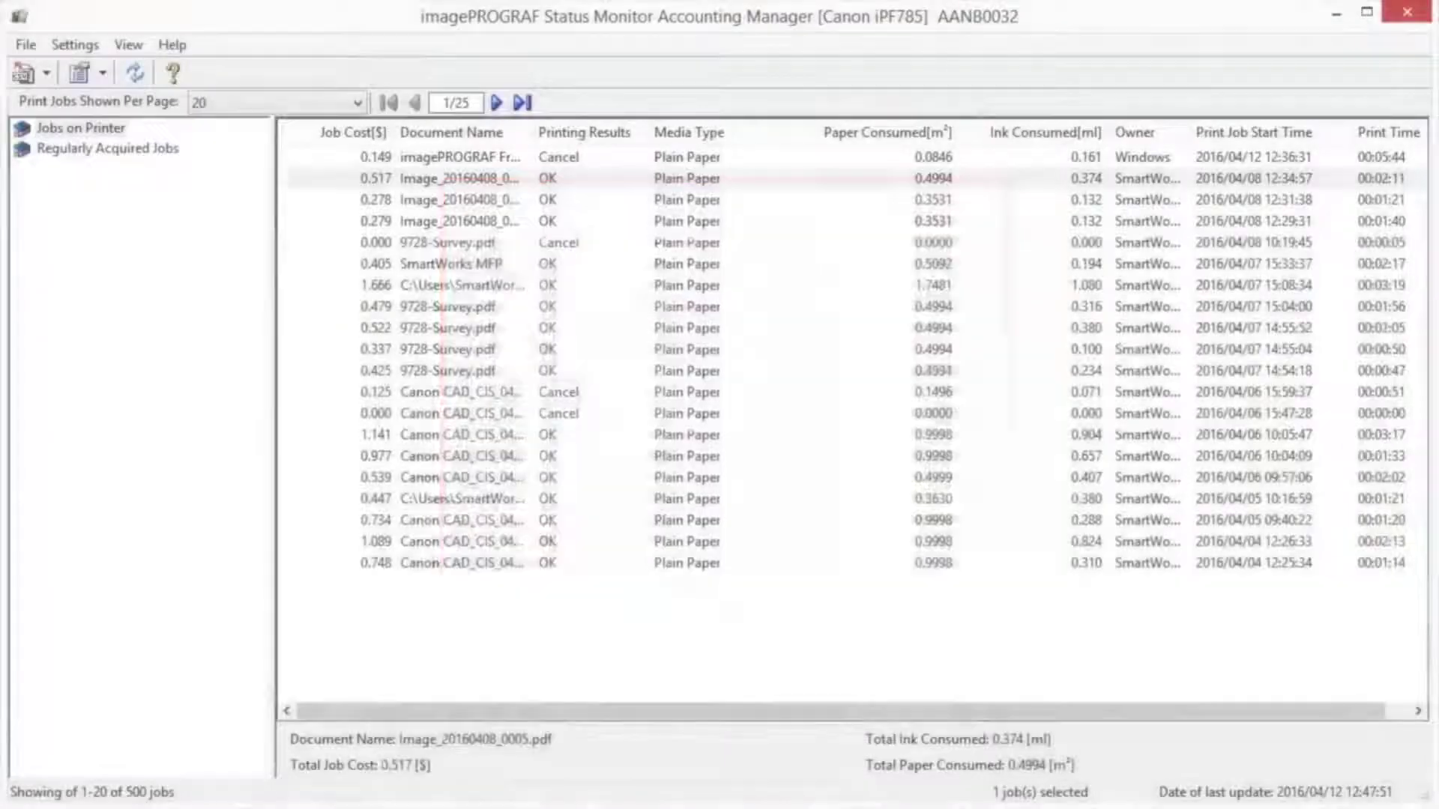
left_click(74, 44)
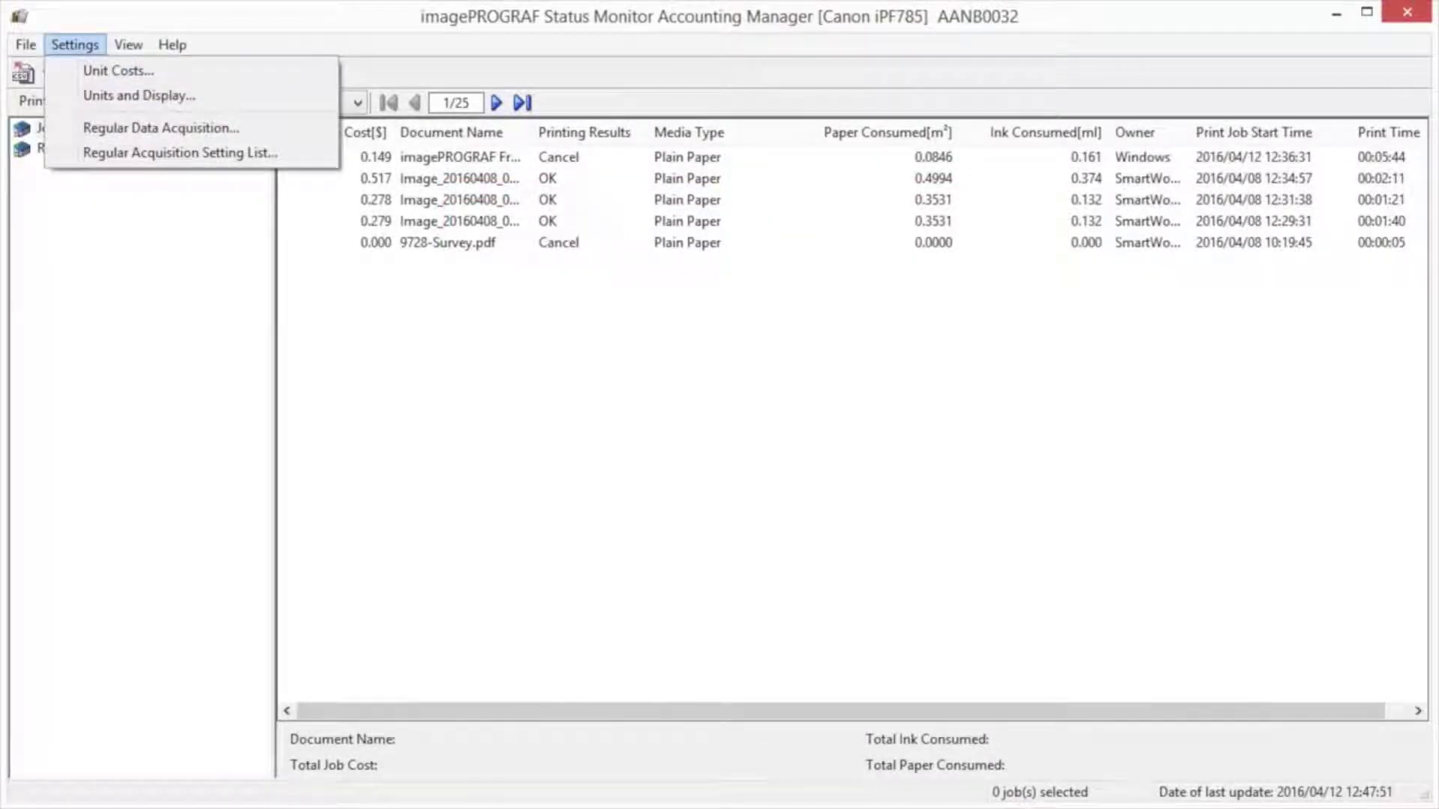
left_click(250, 130)
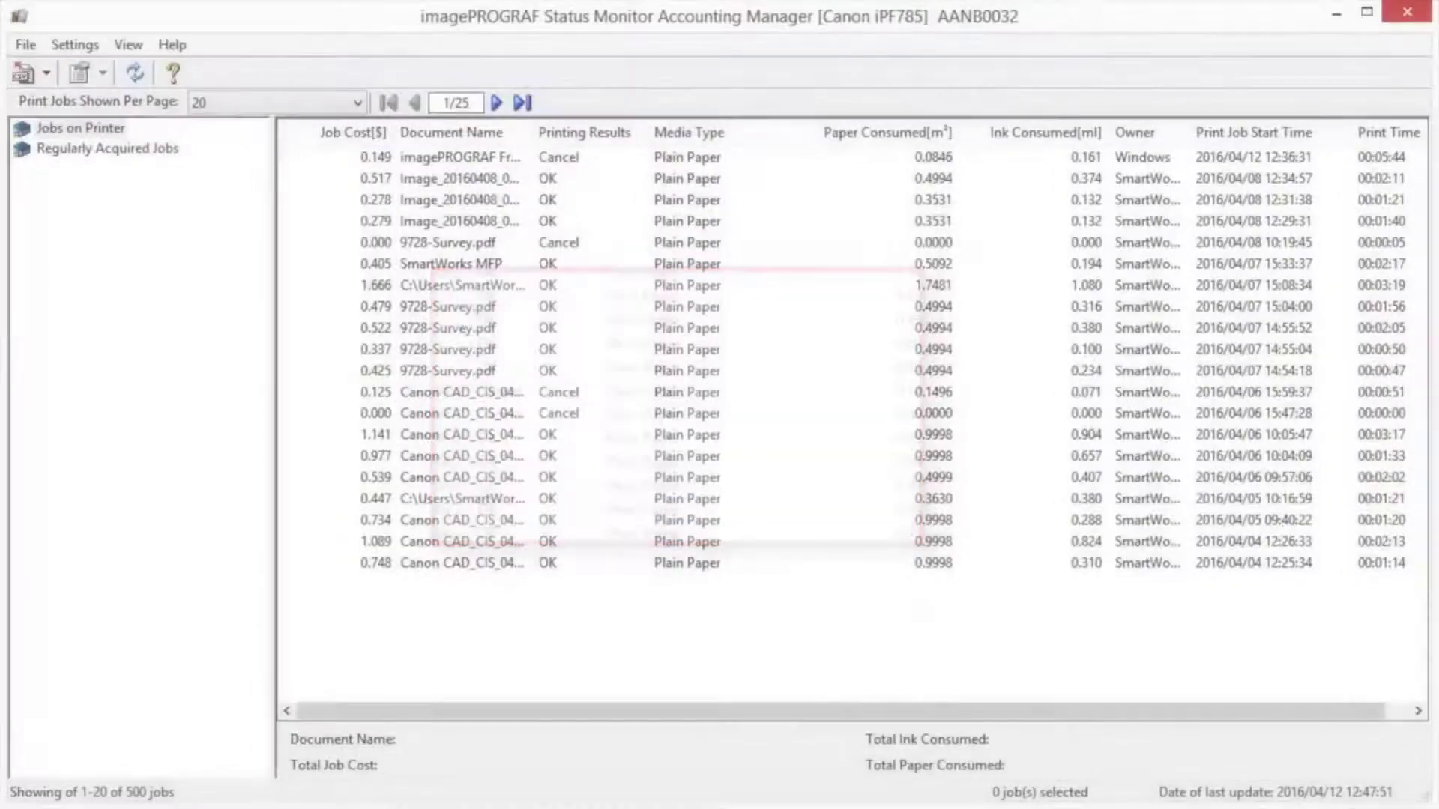
- Check Advanced Display Settings, then acquire paper information, updating the list to 12:52:20
left_click(129, 45)
mouse_move(168, 151)
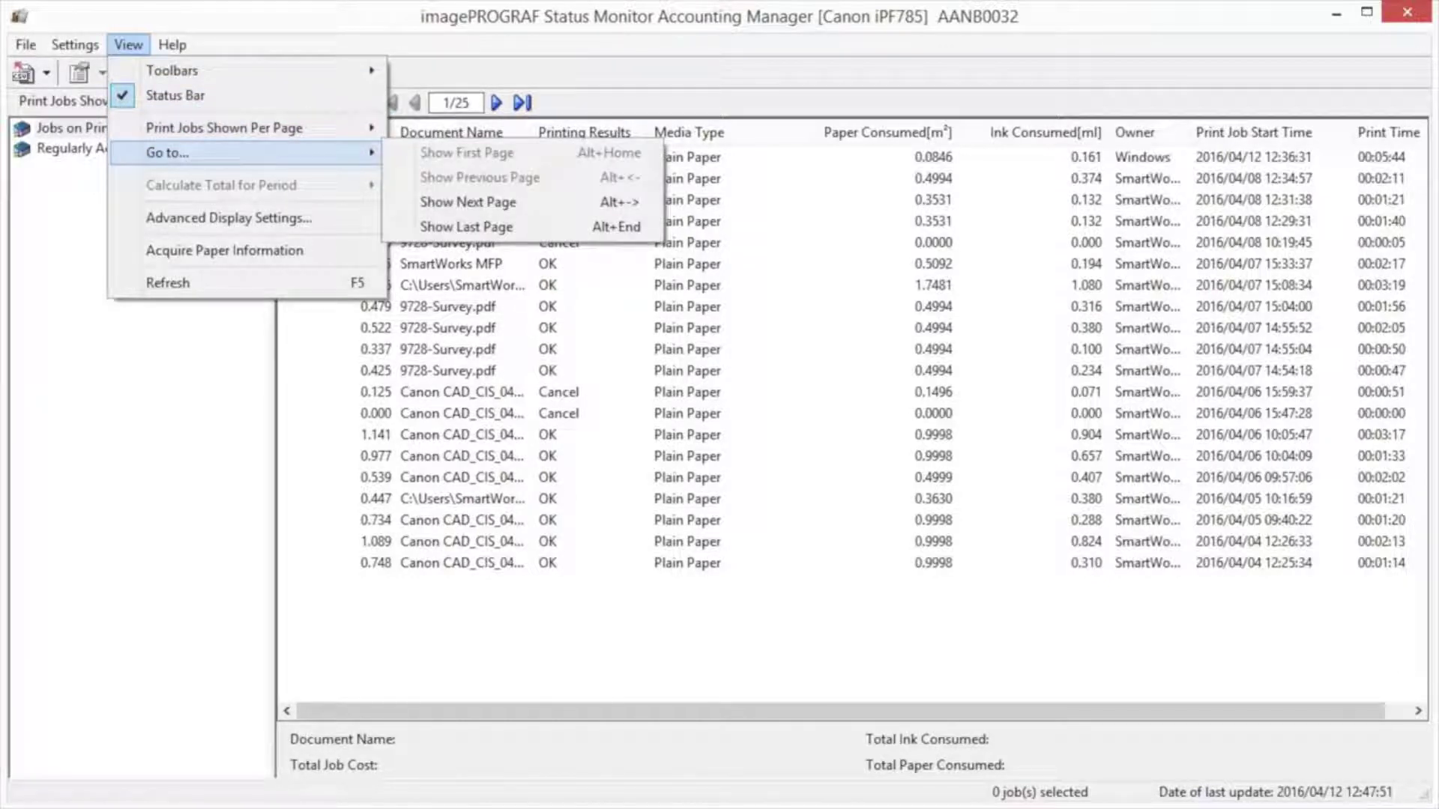
left_click(229, 216)
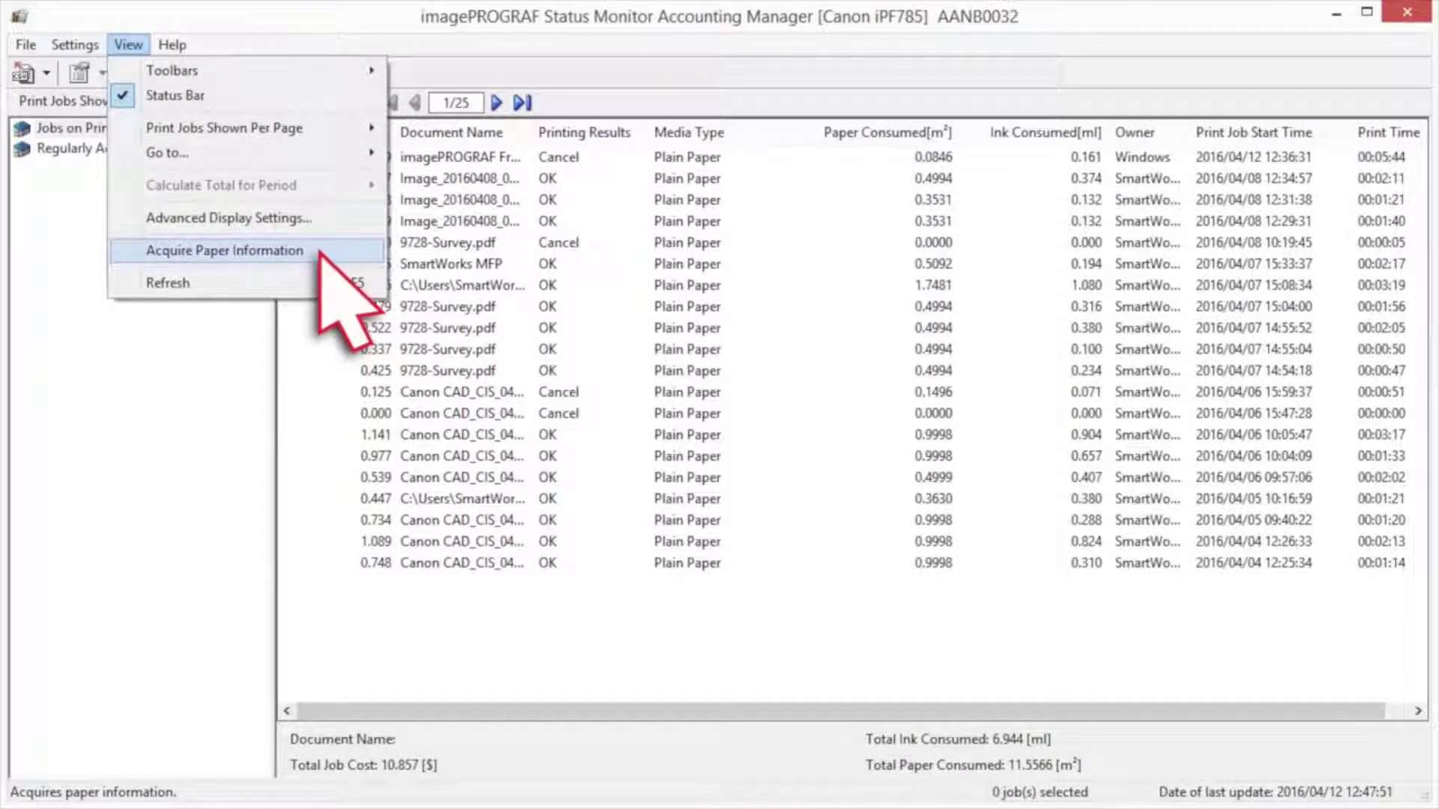
left_click(321, 254)
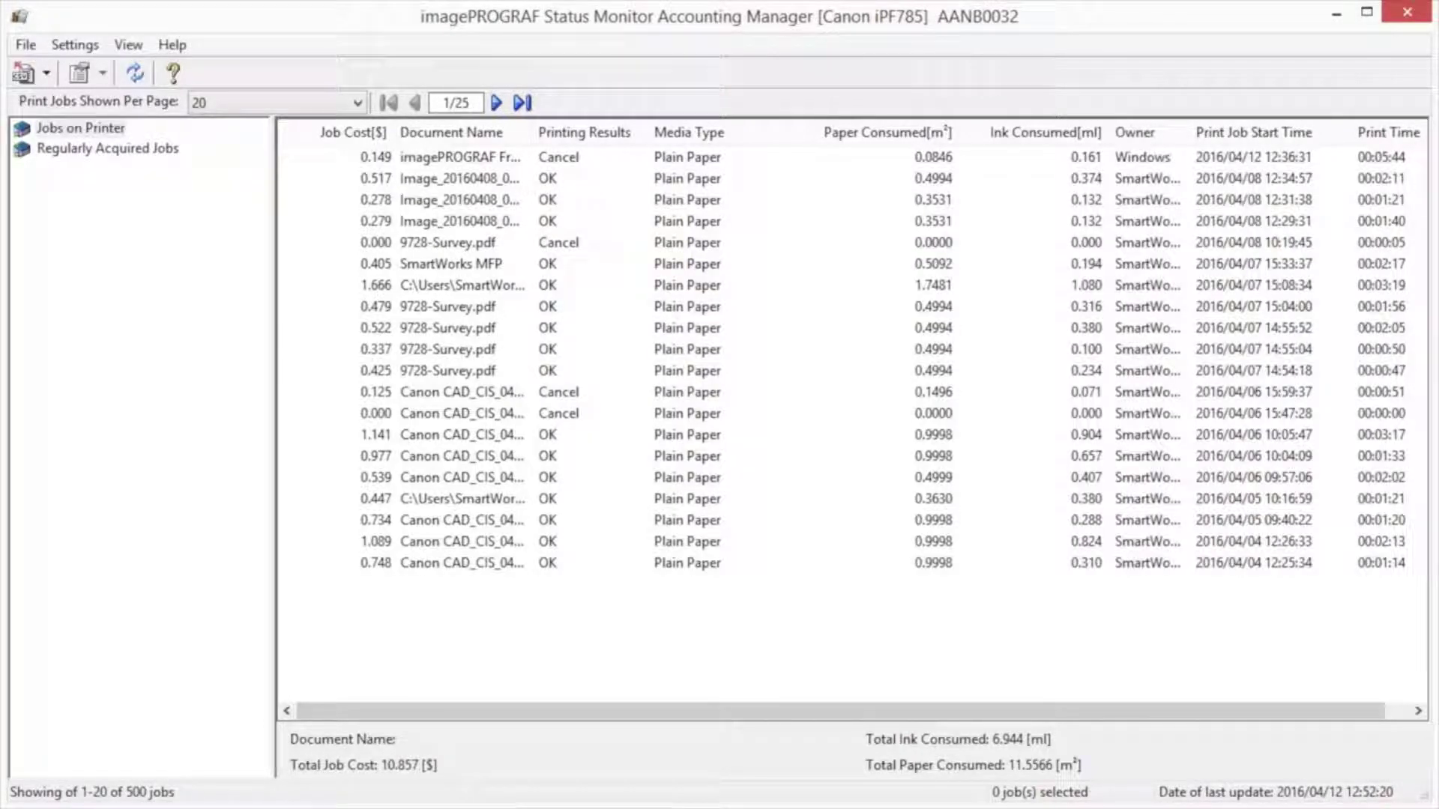
- Export the listed jobs' cost data to a CSV file in Documents
left_click(26, 43)
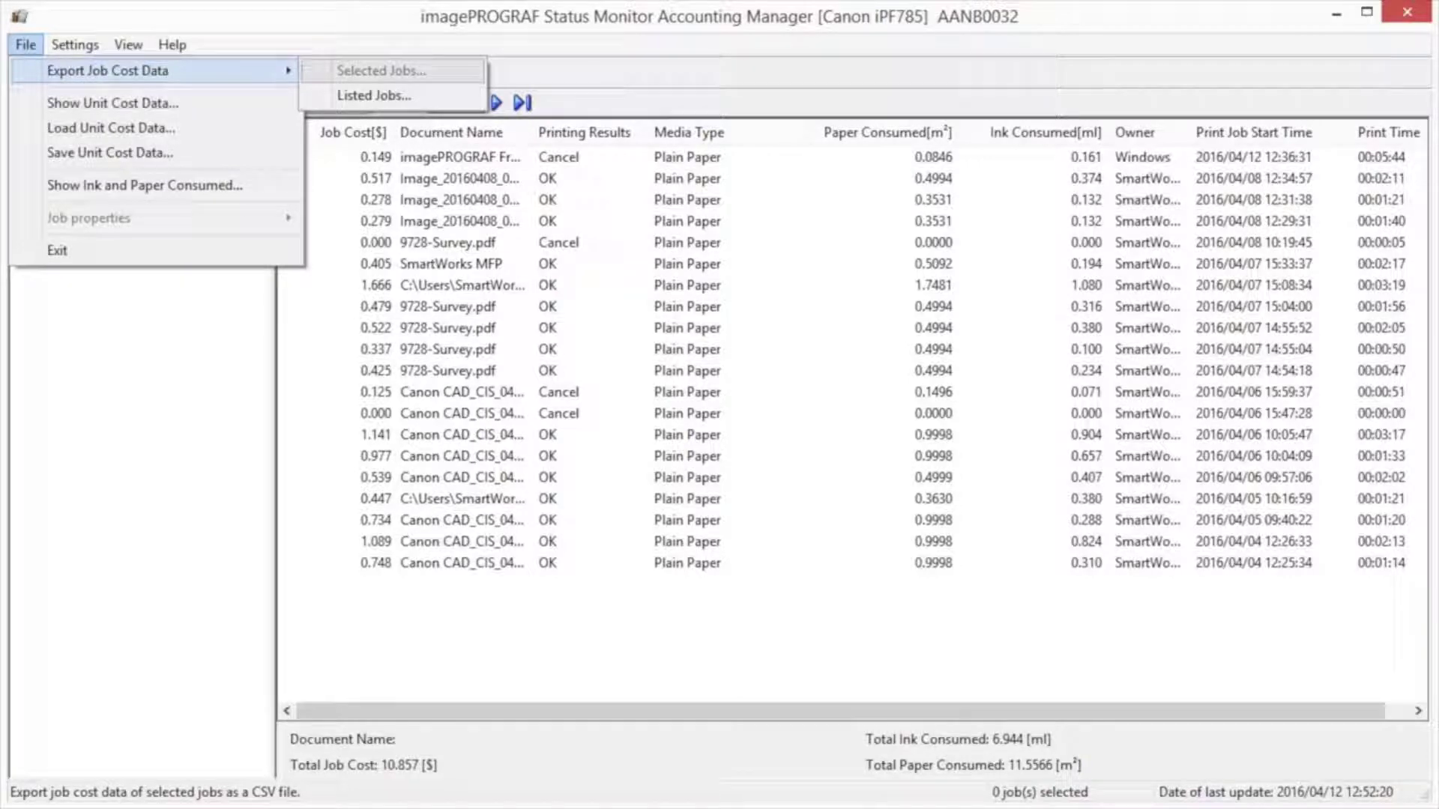
left_click(417, 95)
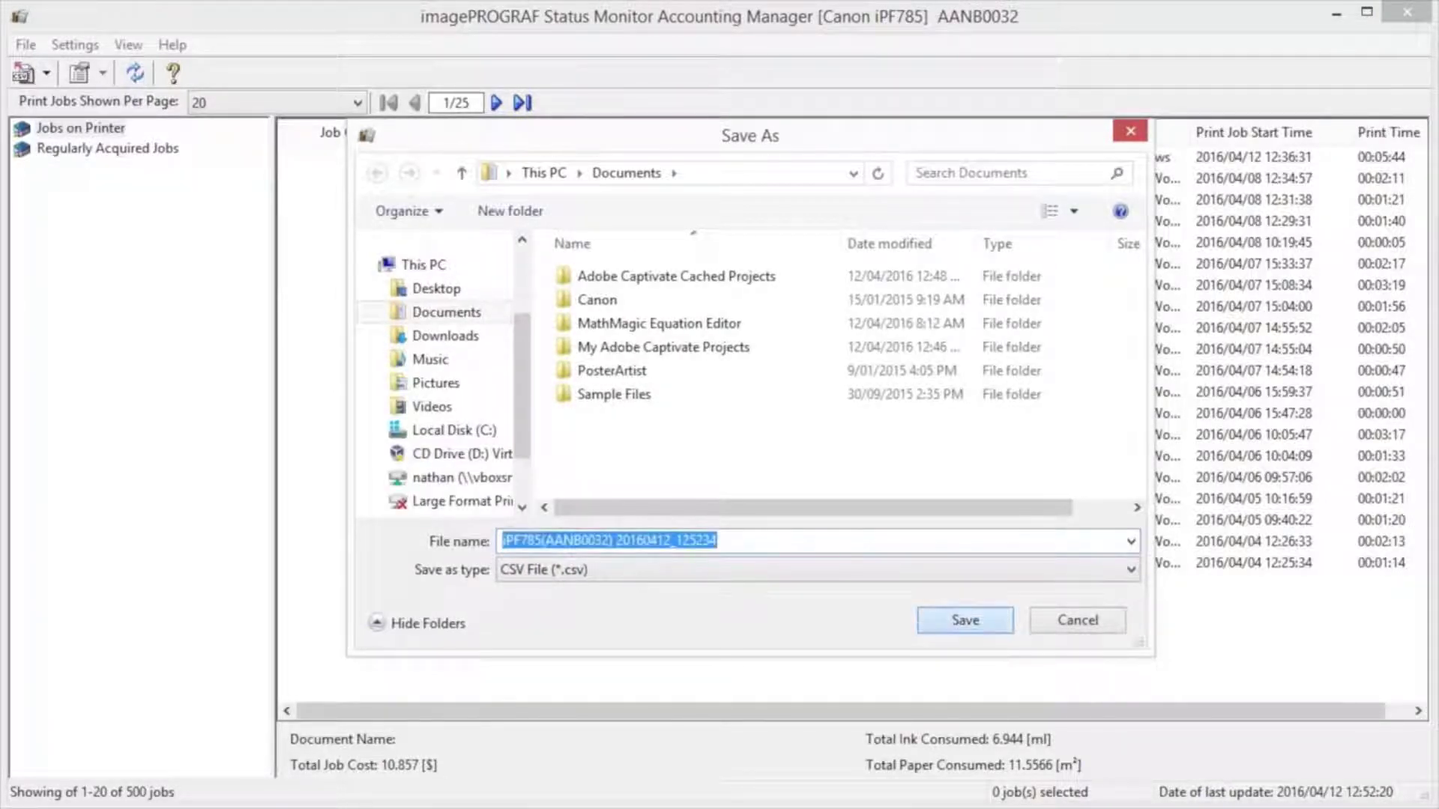
key("Return")
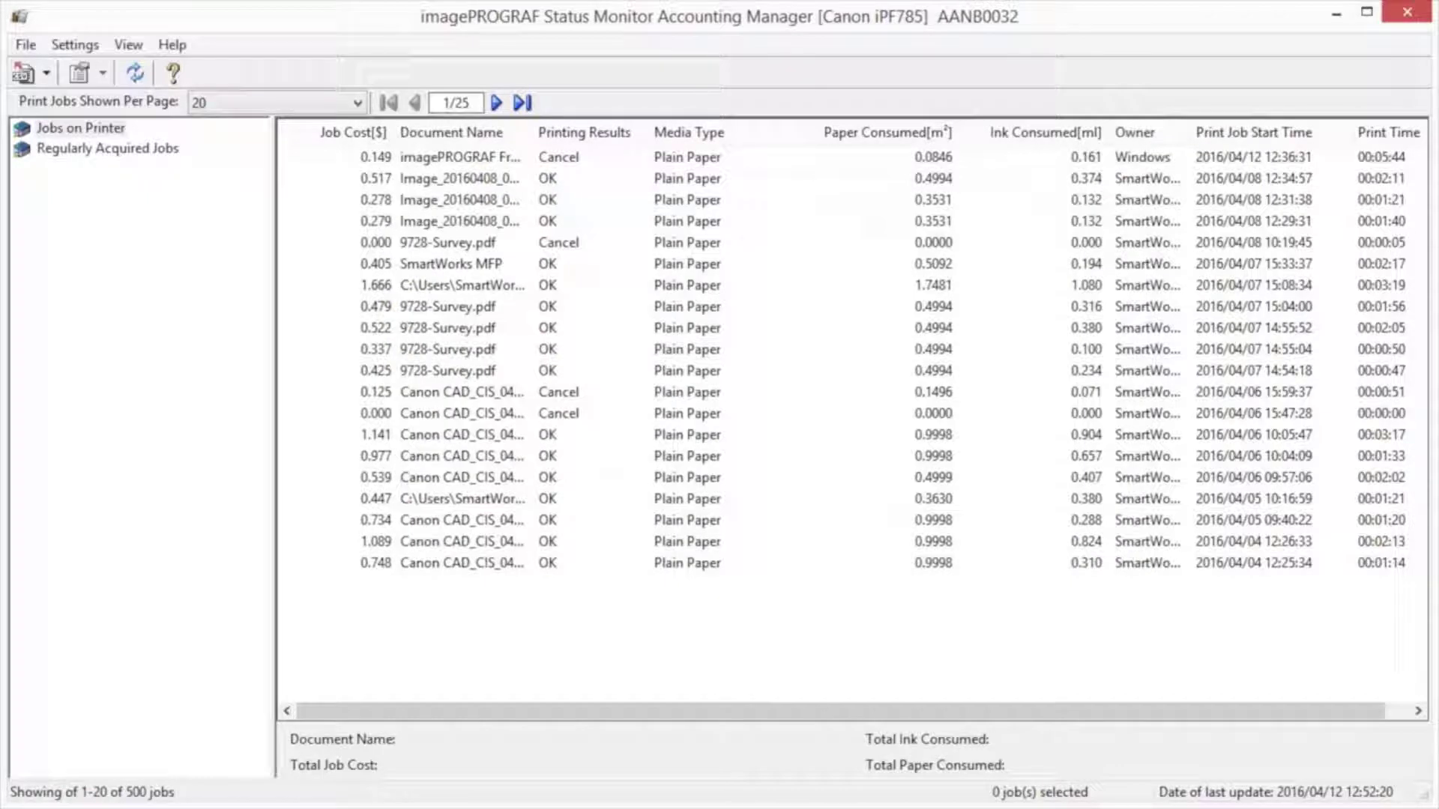